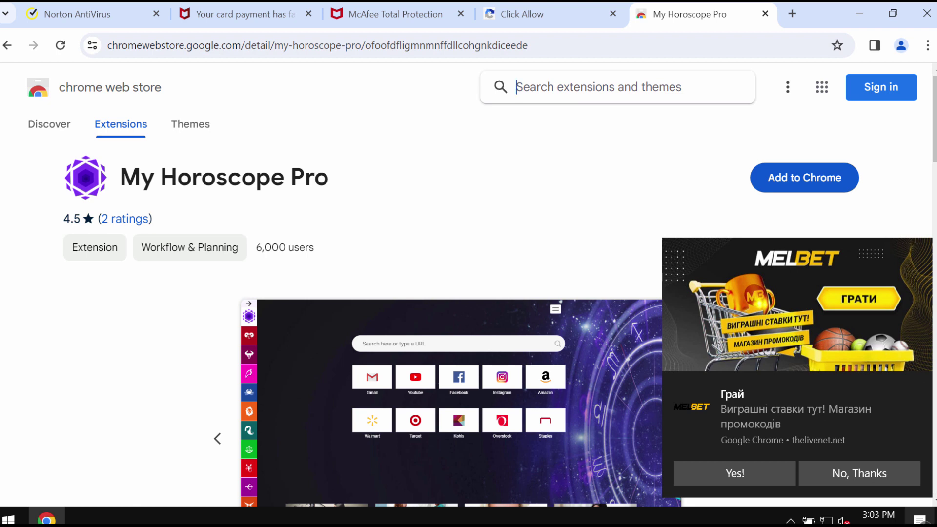
Step: Add My Horoscope Pro to Chrome from its Web Store page and confirm the installation
{"action": "left_click", "coordinate": [920, 520]}
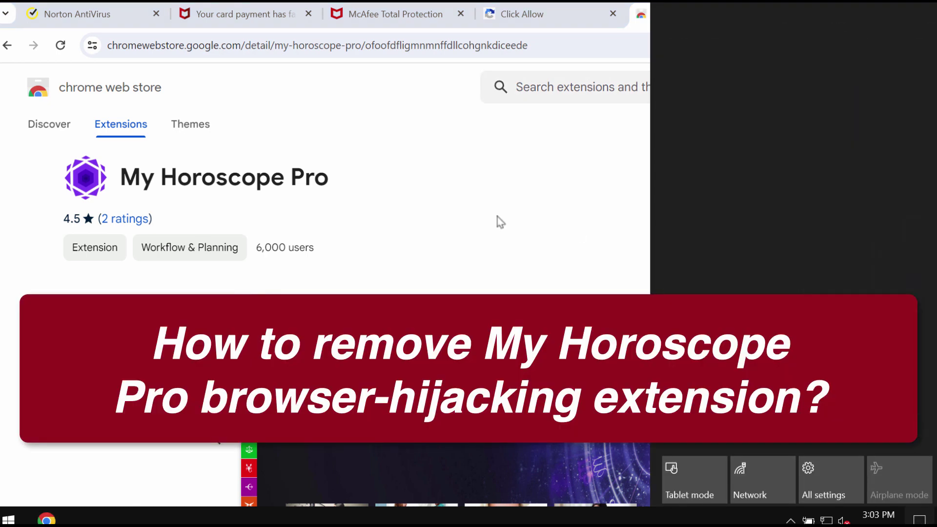
{"action": "left_click", "coordinate": [455, 153]}
{"action": "scroll", "coordinate": [625, 216], "scroll_direction": "down", "scroll_amount": 15}
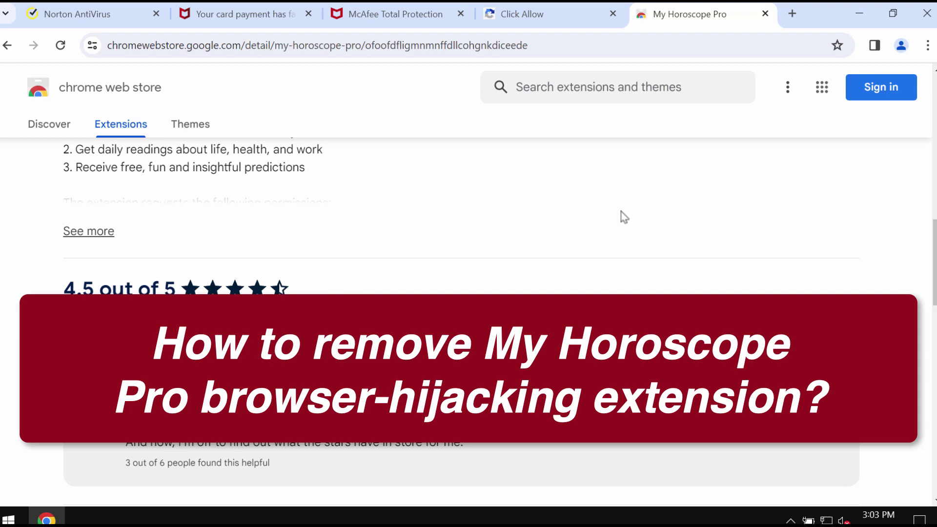
{"action": "scroll", "coordinate": [625, 217], "scroll_direction": "up", "scroll_amount": 5}
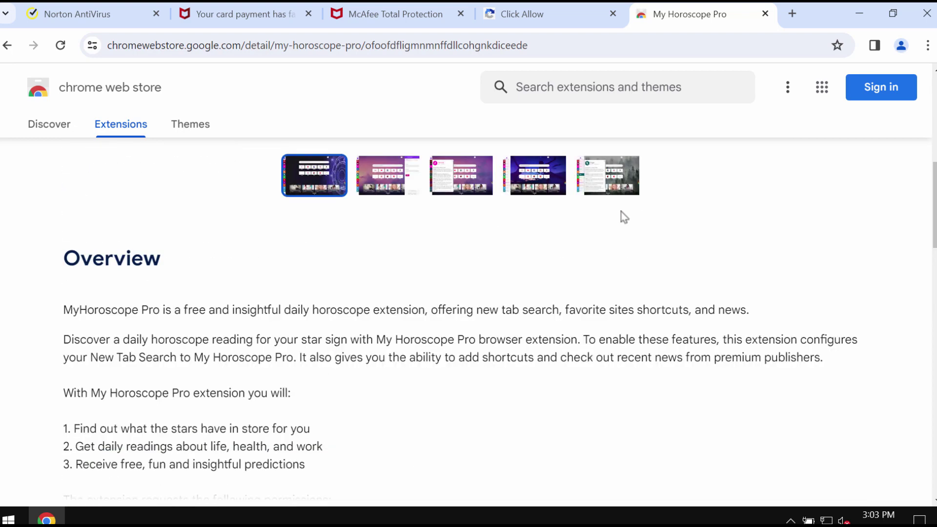
{"action": "scroll", "coordinate": [625, 216], "scroll_direction": "up", "scroll_amount": 1}
{"action": "scroll", "coordinate": [625, 216], "scroll_direction": "up", "scroll_amount": 1}
{"action": "scroll", "coordinate": [624, 217], "scroll_direction": "up", "scroll_amount": 4}
{"action": "scroll", "coordinate": [625, 217], "scroll_direction": "up", "scroll_amount": 3}
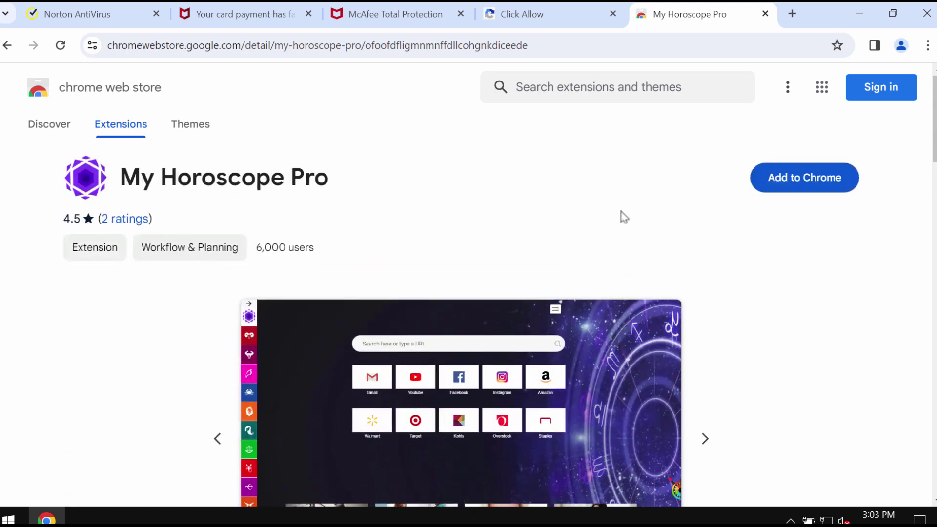
{"action": "left_click", "coordinate": [796, 177]}
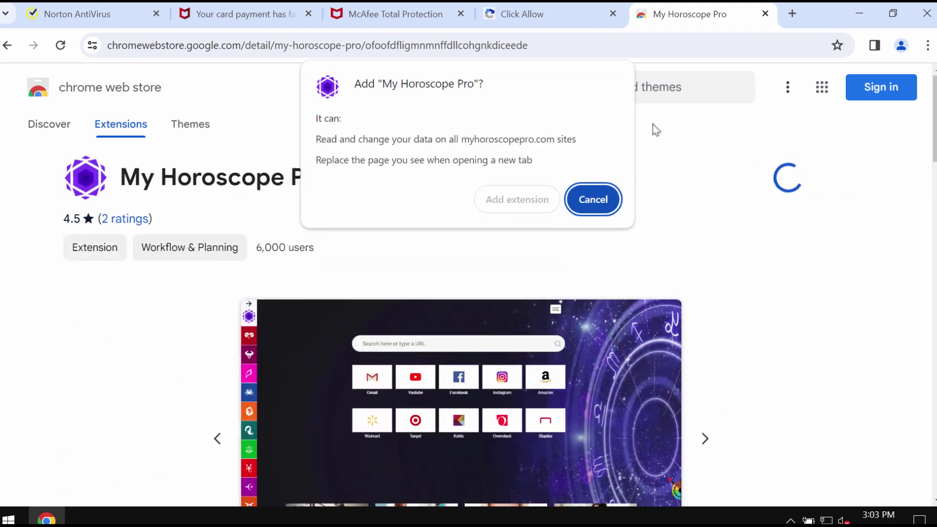
{"action": "left_click", "coordinate": [495, 202]}
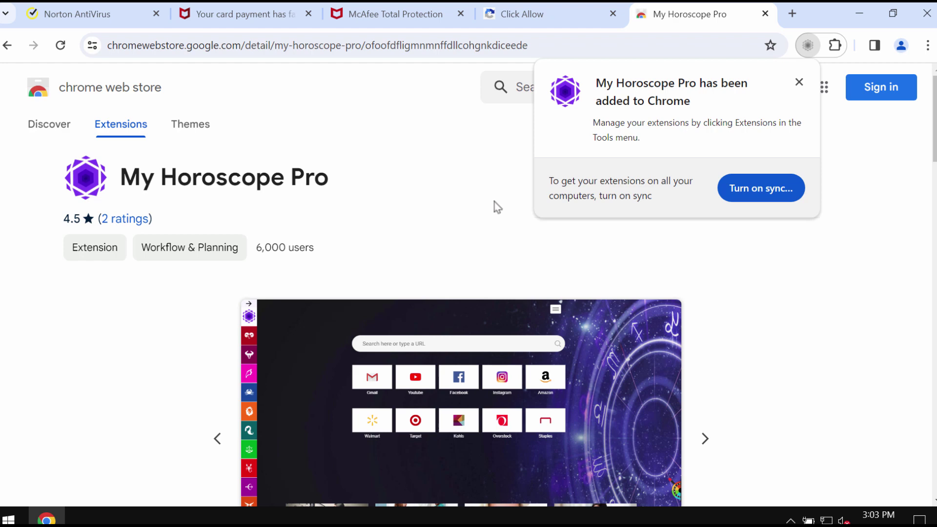
Step: Close the 403 error tab that opened after installing
{"action": "left_click", "coordinate": [610, 14]}
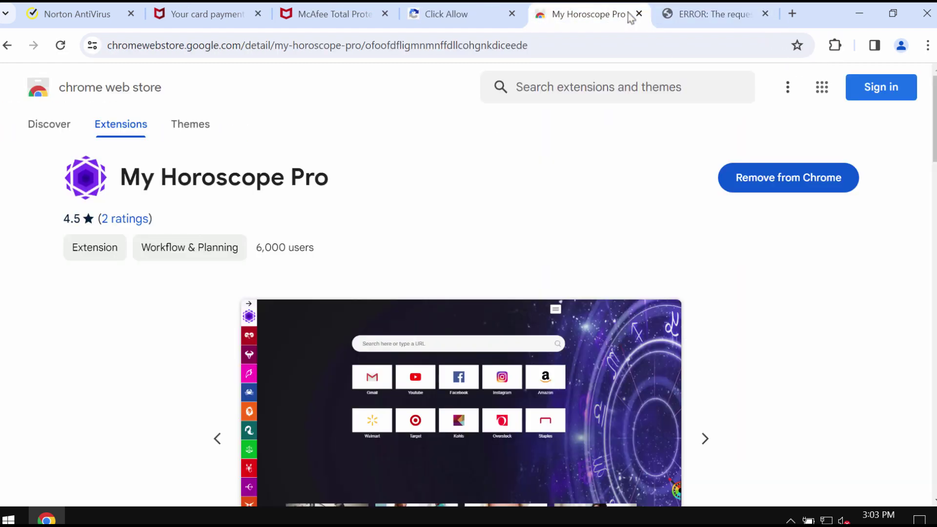
{"action": "left_click", "coordinate": [680, 13]}
{"action": "left_click", "coordinate": [766, 13]}
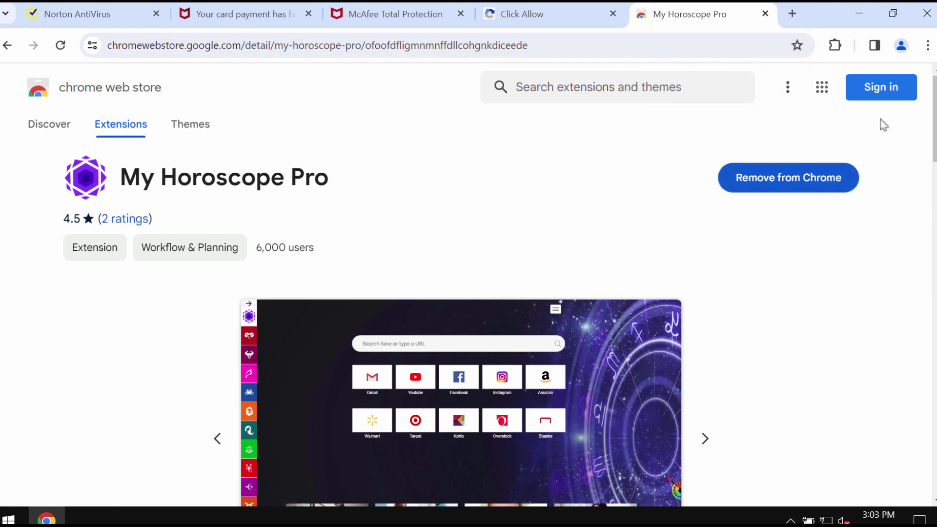
Step: Remove My Horoscope Pro from Chrome's Manage Extensions page
{"action": "left_click", "coordinate": [926, 55]}
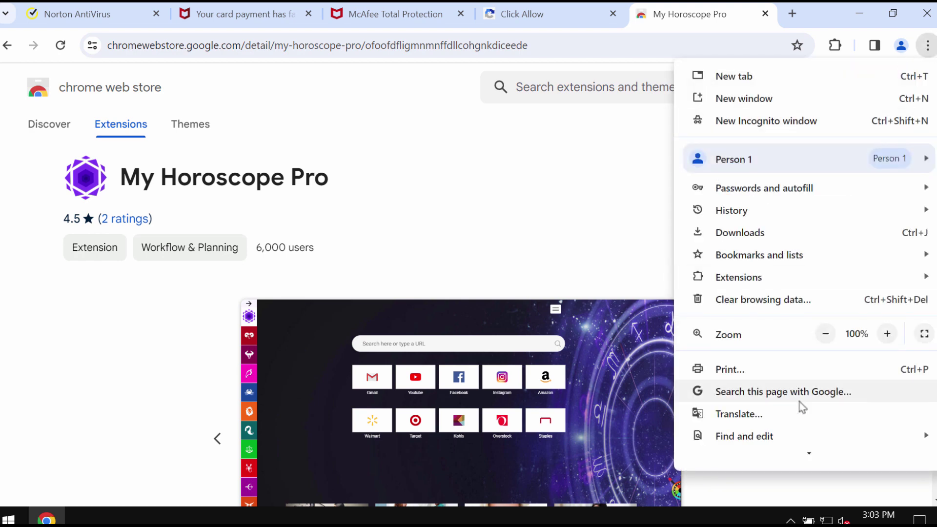
{"action": "scroll", "coordinate": [803, 406], "scroll_direction": "down", "scroll_amount": 1}
{"action": "mouse_move", "coordinate": [739, 220]}
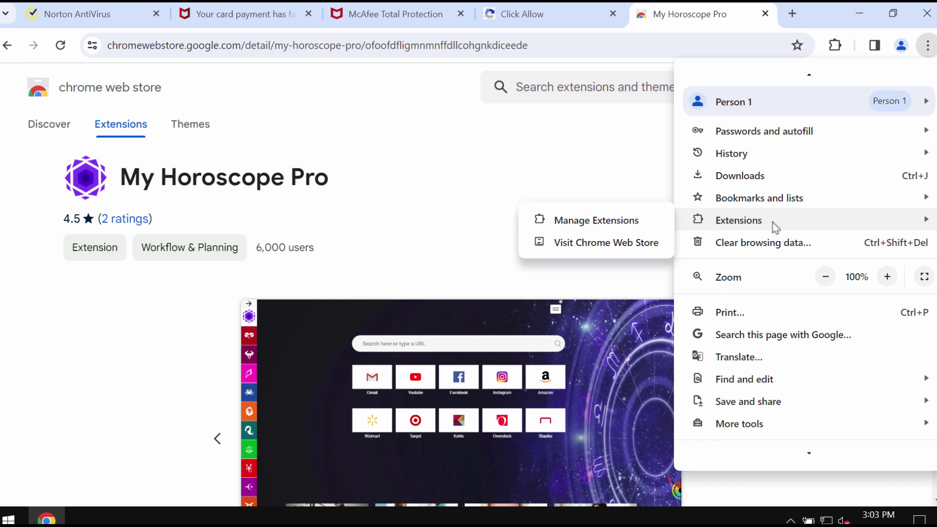
{"action": "left_click", "coordinate": [646, 216]}
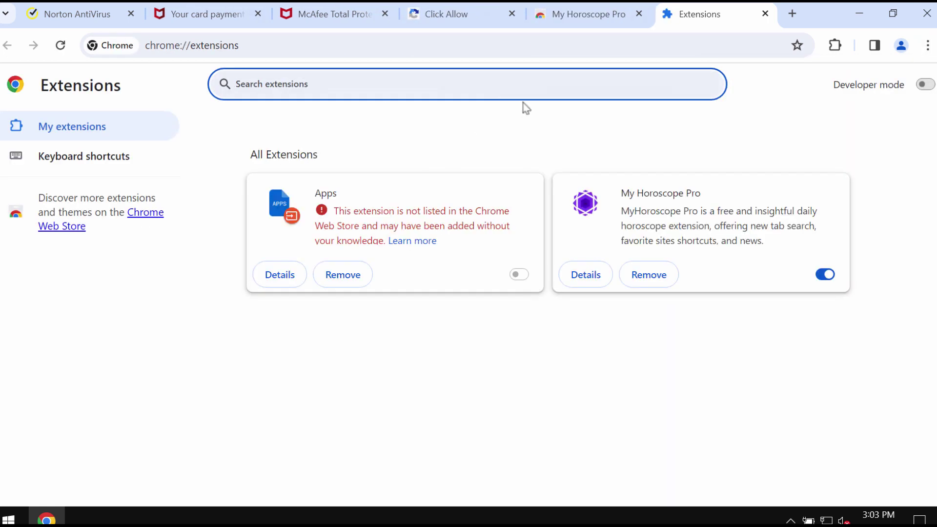
{"action": "left_click", "coordinate": [664, 284]}
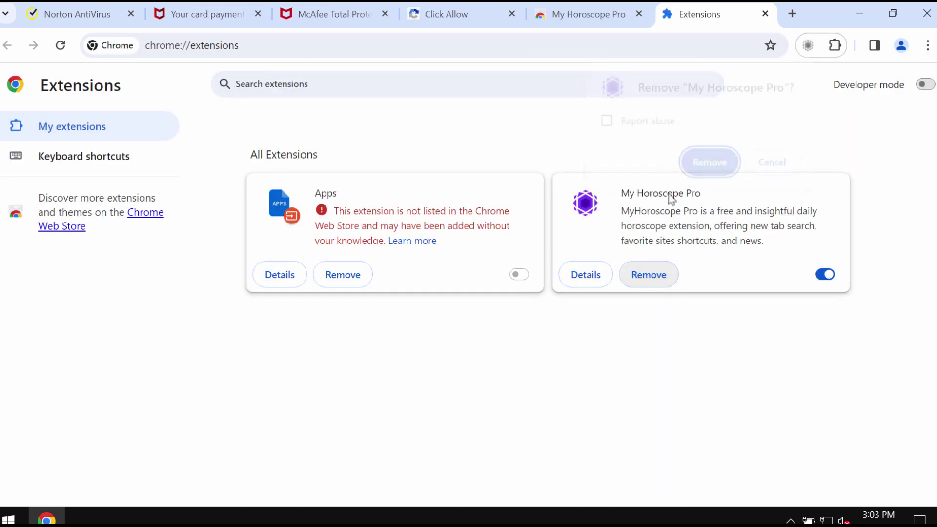
{"action": "left_click", "coordinate": [701, 162]}
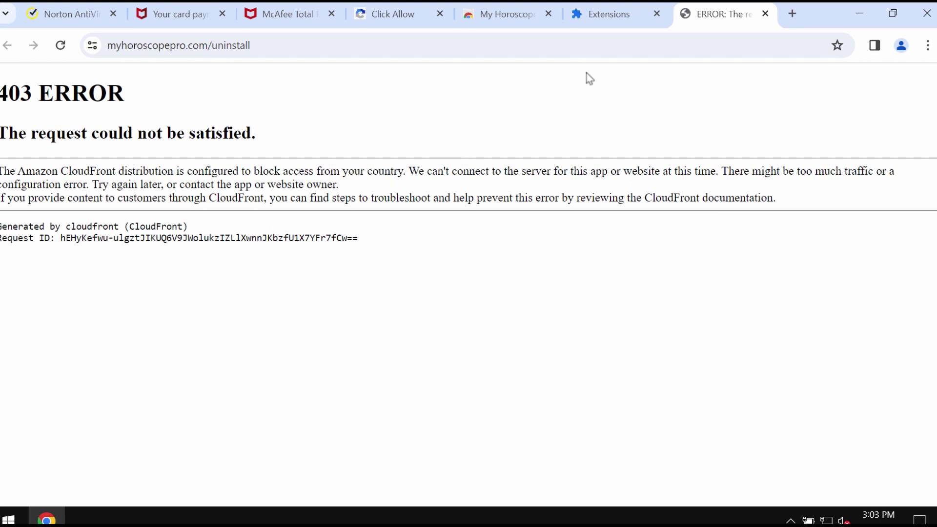
Step: Remove the Apps extension and close the store and extensions tabs
{"action": "left_click", "coordinate": [645, 17]}
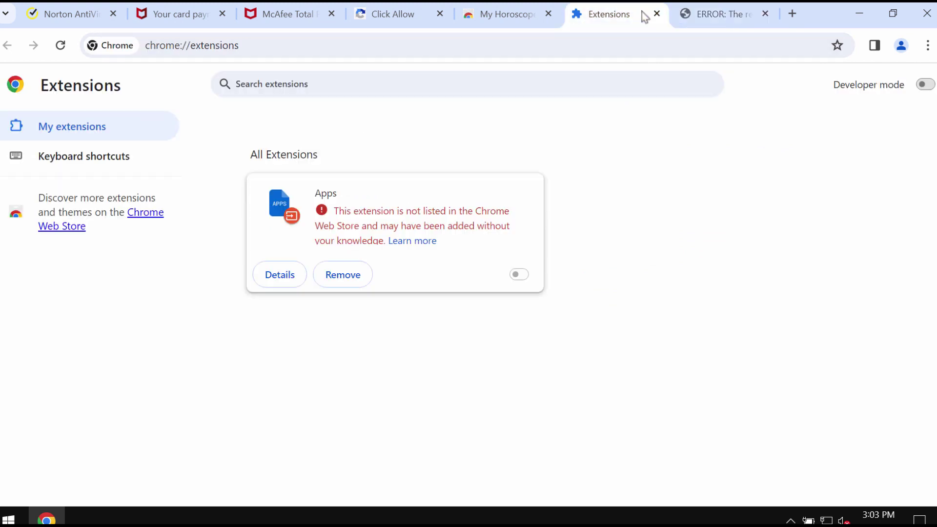
{"action": "left_click", "coordinate": [367, 278]}
{"action": "left_click", "coordinate": [531, 134]}
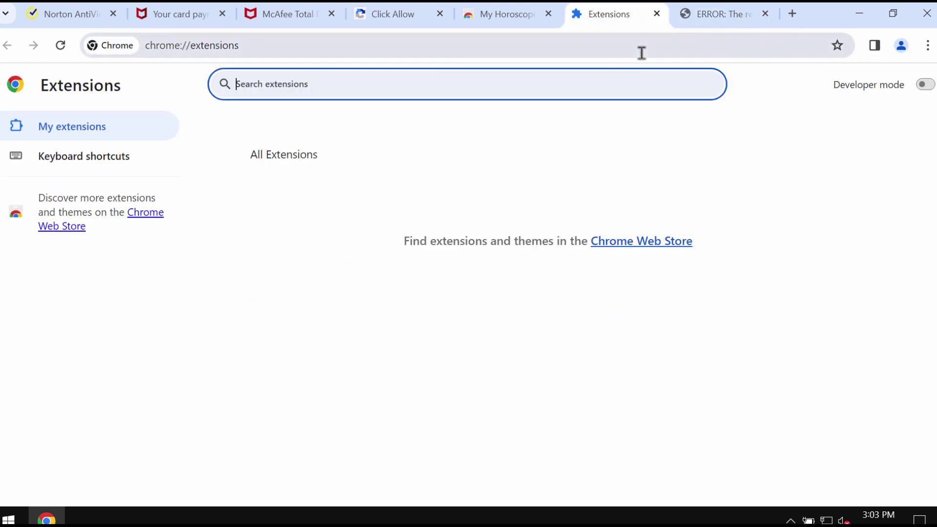
{"action": "left_click", "coordinate": [548, 15]}
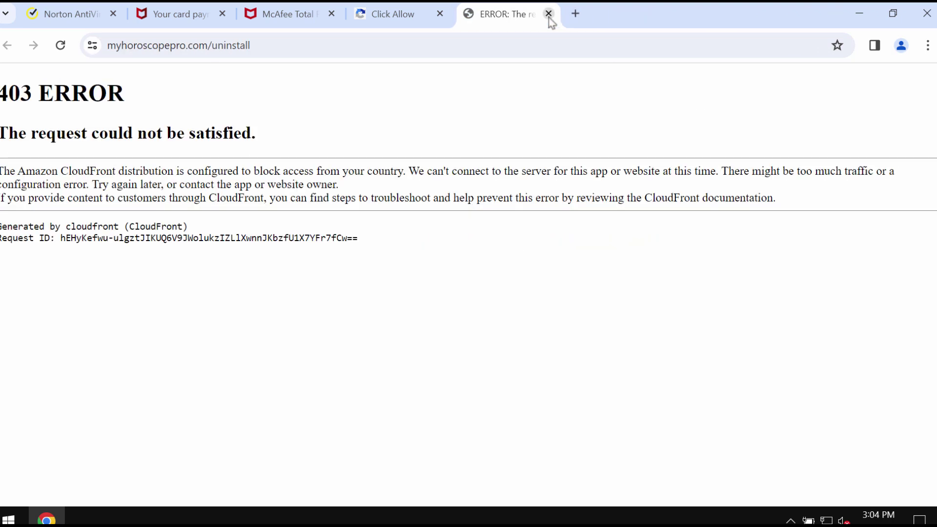
Step: Load combocleaner.com in a new address, then minimise Chrome to the desktop
{"action": "left_click", "coordinate": [537, 37]}
{"action": "type", "text": "c"}
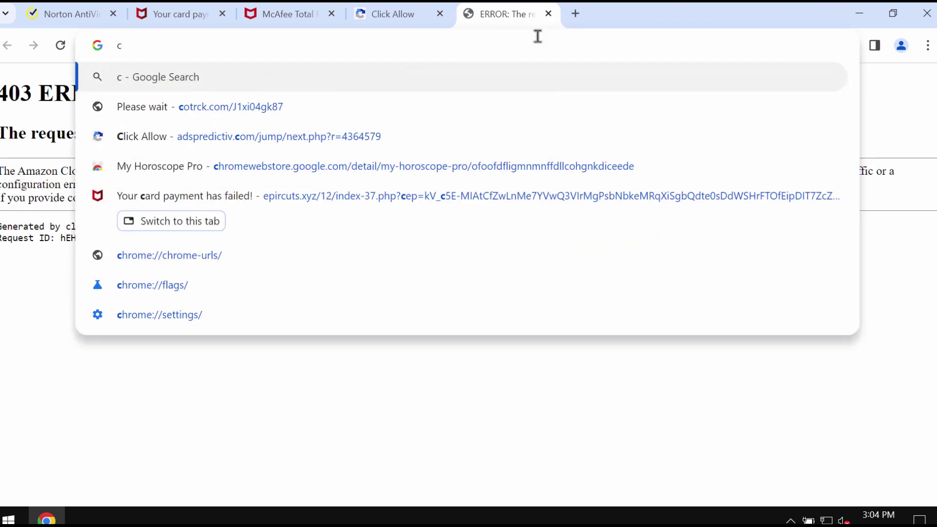
{"action": "type", "text": "o"}
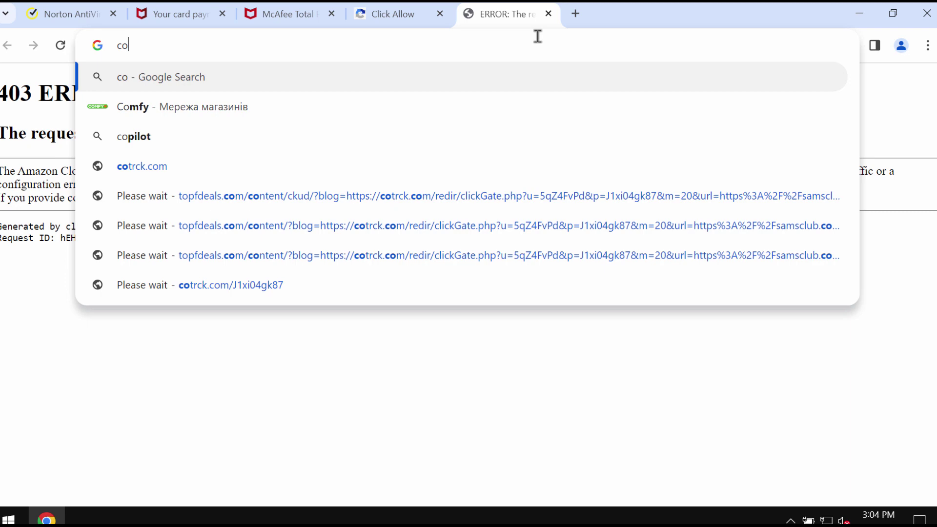
{"action": "type", "text": "mbol"}
{"action": "key", "text": "BackSpace"}
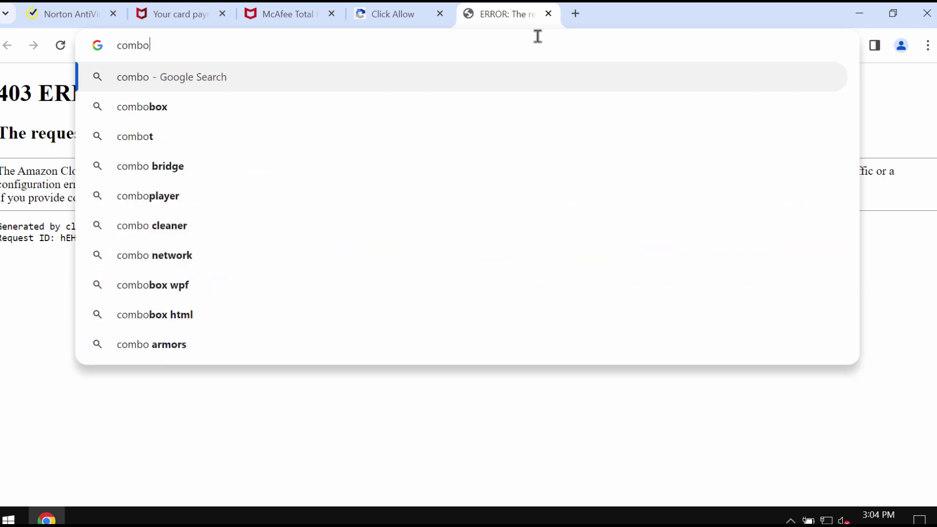
{"action": "type", "text": "cleanaer.co"}
{"action": "key", "text": "BackSpace"}
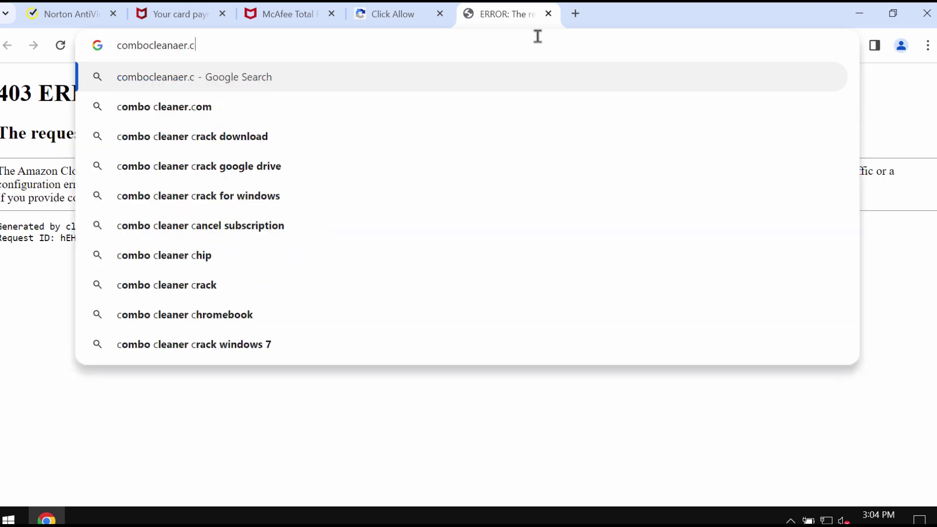
{"action": "key", "text": "BackSpace"}
{"action": "key", "text": "BackSpace"}
{"action": "key", "text": "BackSpace"}
{"action": "key", "text": "BackSpace"}
{"action": "type", "text": "er.com"}
{"action": "key", "text": "Return"}
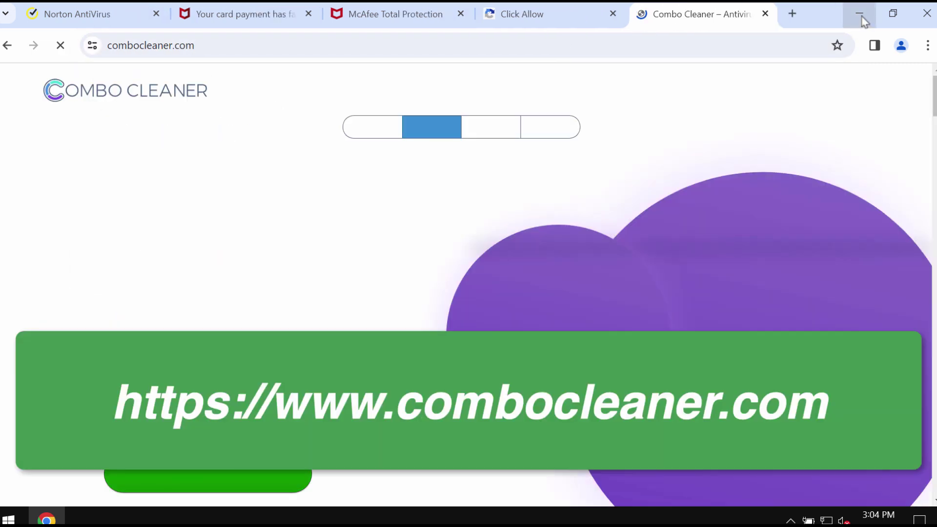
{"action": "left_click", "coordinate": [862, 17]}
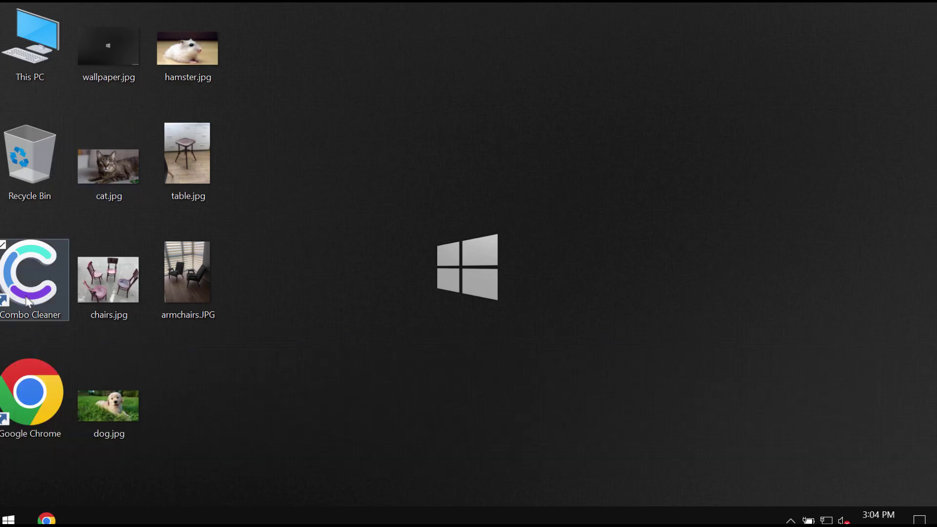
Step: Double-click the Combo Cleaner desktop shortcut to open its Dashboard
{"action": "double_click", "coordinate": [28, 301]}
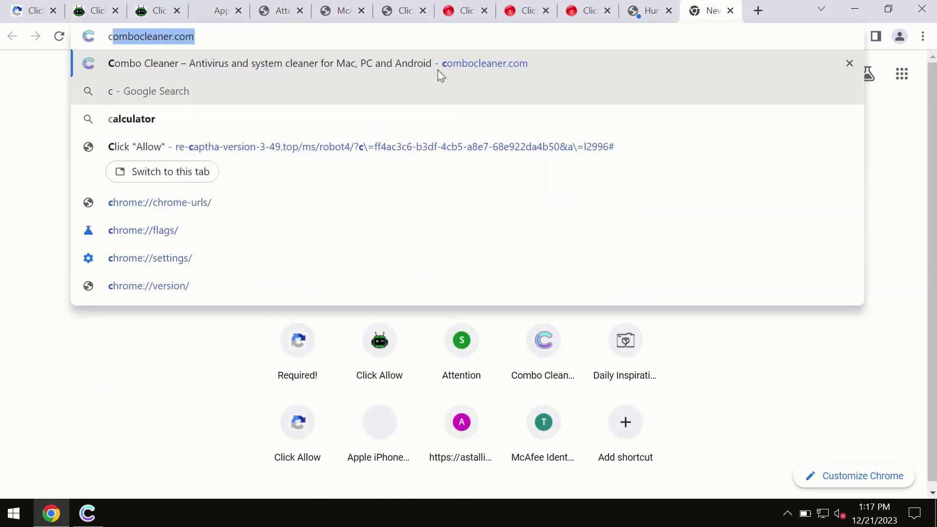
Step: Pick the combocleaner.com suggestion, then minimise Chrome to show Combo Cleaner
{"action": "left_click", "coordinate": [438, 61]}
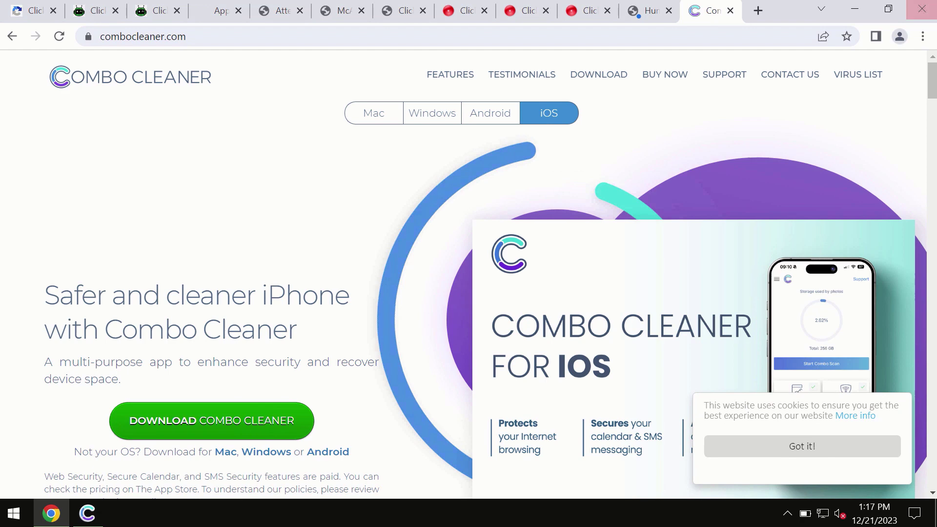
{"action": "left_click", "coordinate": [855, 9]}
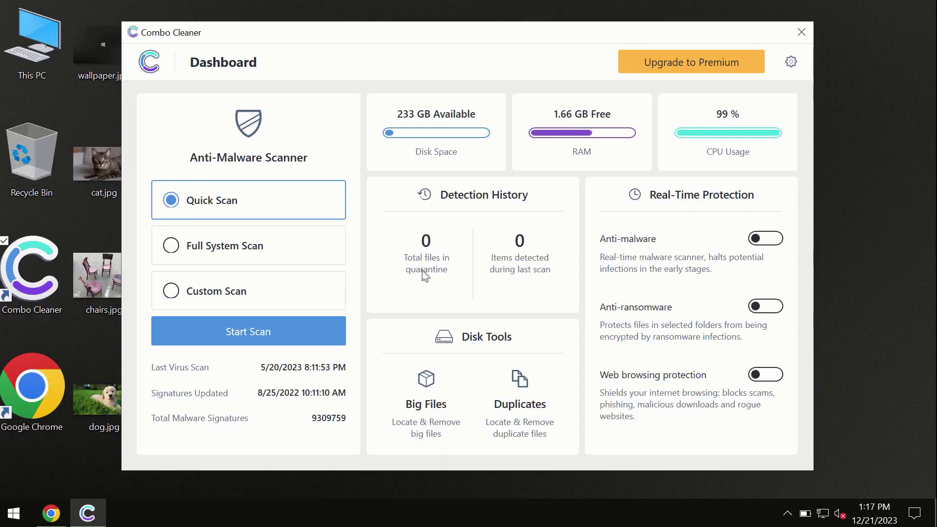
Step: Start a Quick Scan from the Combo Cleaner Dashboard
{"action": "left_click", "coordinate": [247, 335]}
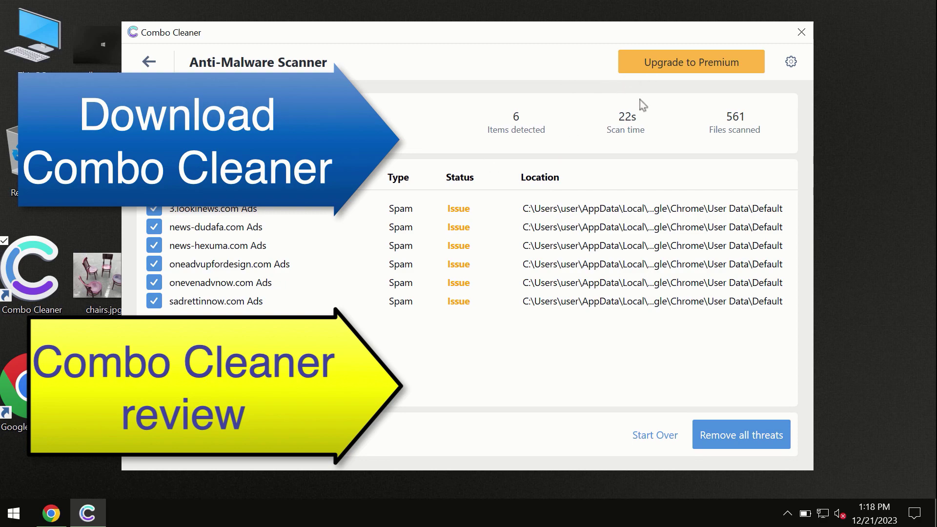
{"action": "left_click", "coordinate": [673, 73]}
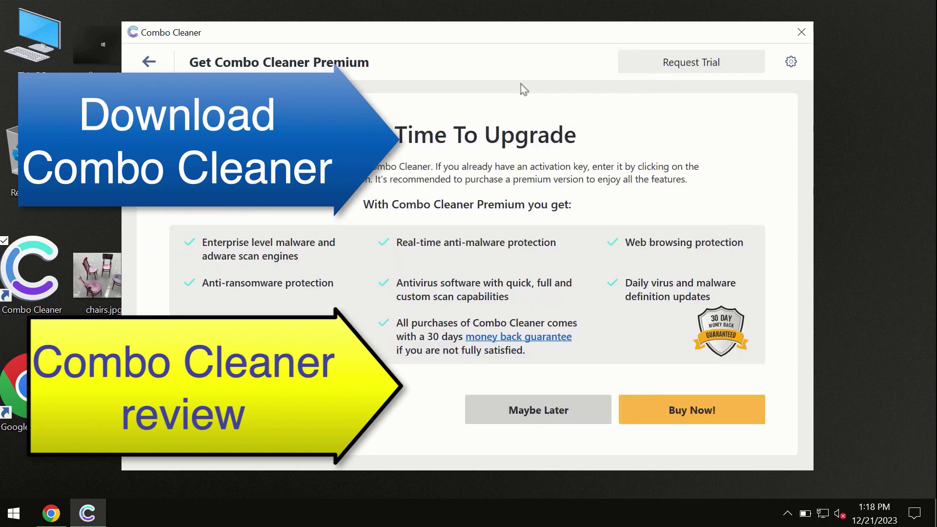
{"action": "left_click", "coordinate": [150, 62]}
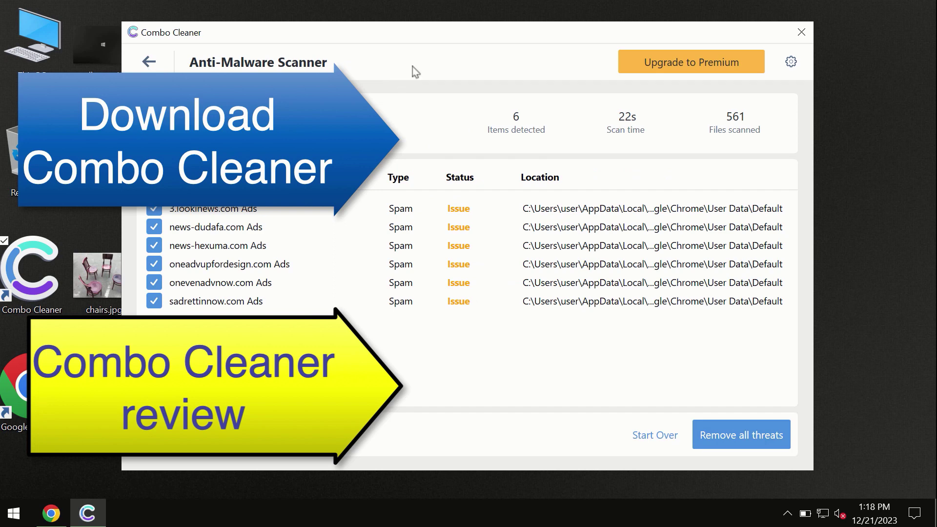